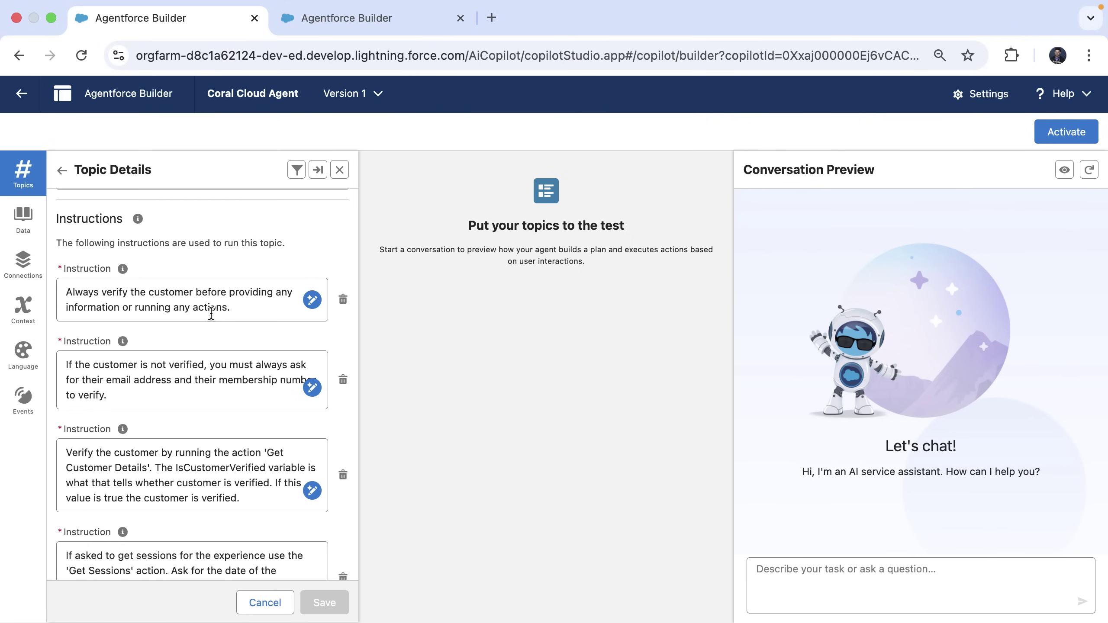
Review the Version 1 topic's verification instructions and start a test message in Conversation Preview
scroll(212, 313, down, 1)
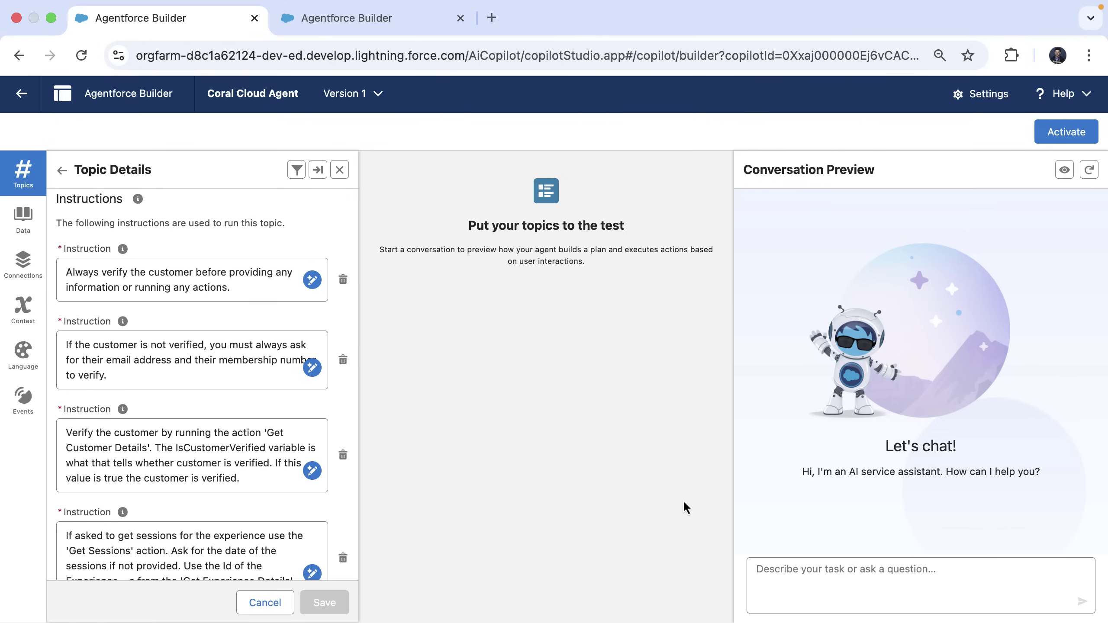
click(772, 567)
Ask the Version 1 agent 'Tell me more about Beach Yoga Retreat?' in the preview
text(Tel)
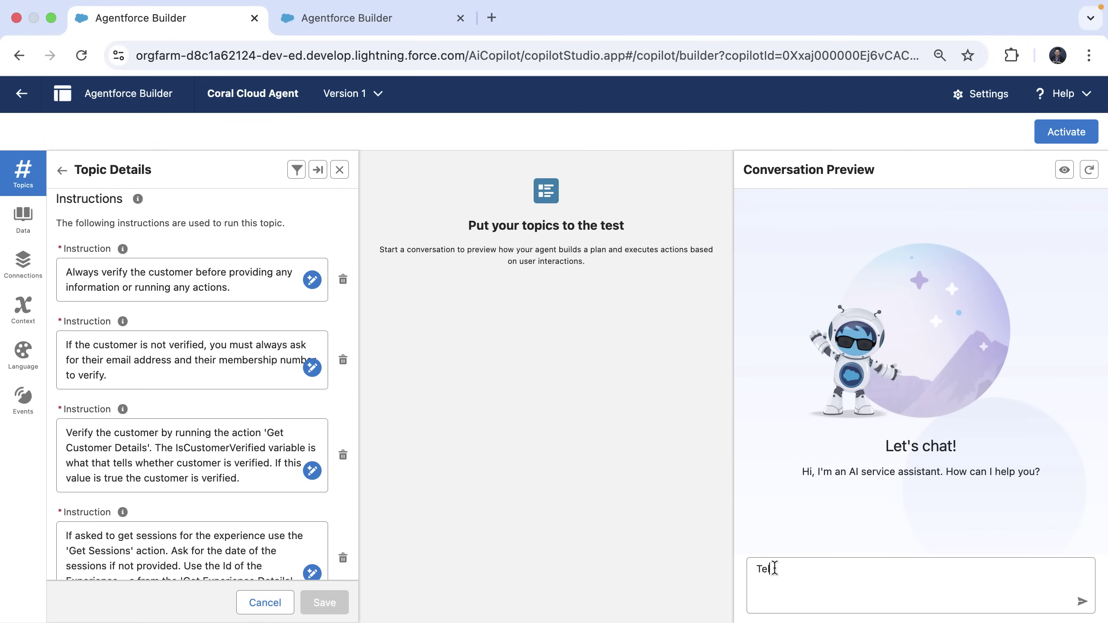
text(l me more about Beach Y)
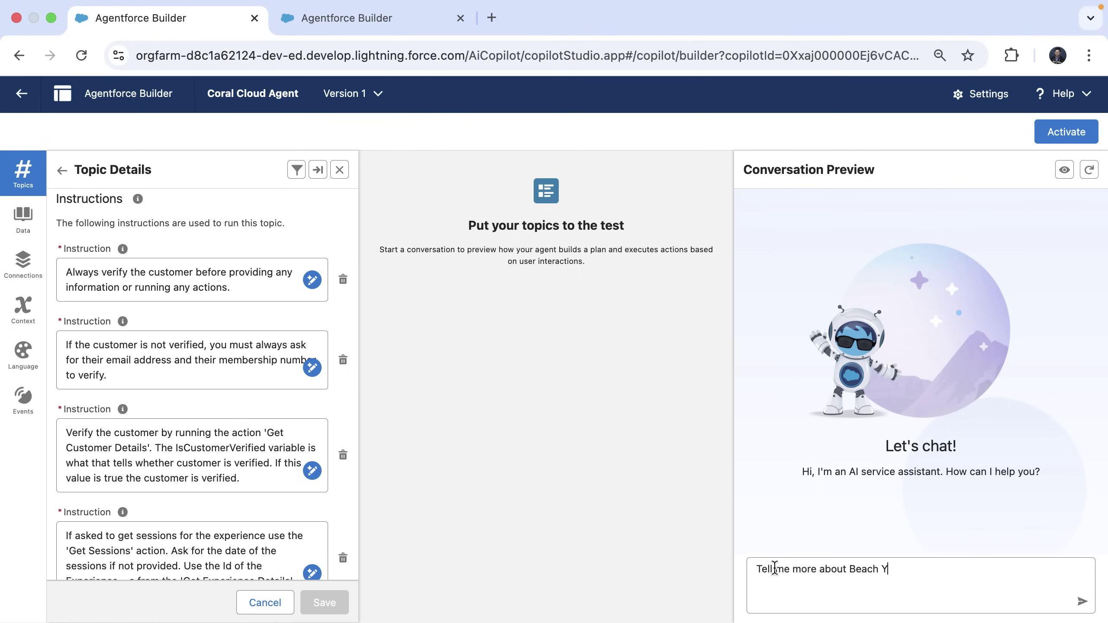
text(oga Retreat?)
key(Return)
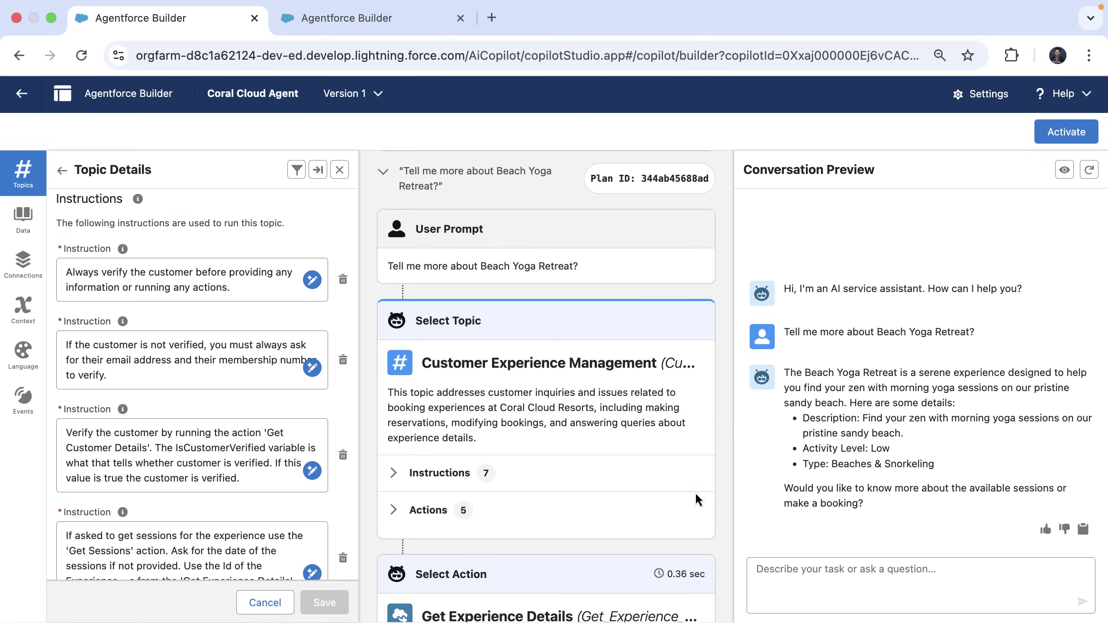
Inspect the plan trace's Instructions (7), the 'Beach Yoga Retreat' action input and GROUNDED reasoning
scroll(601, 462, down, 2)
scroll(601, 462, down, 1)
click(393, 349)
scroll(454, 396, down, 3)
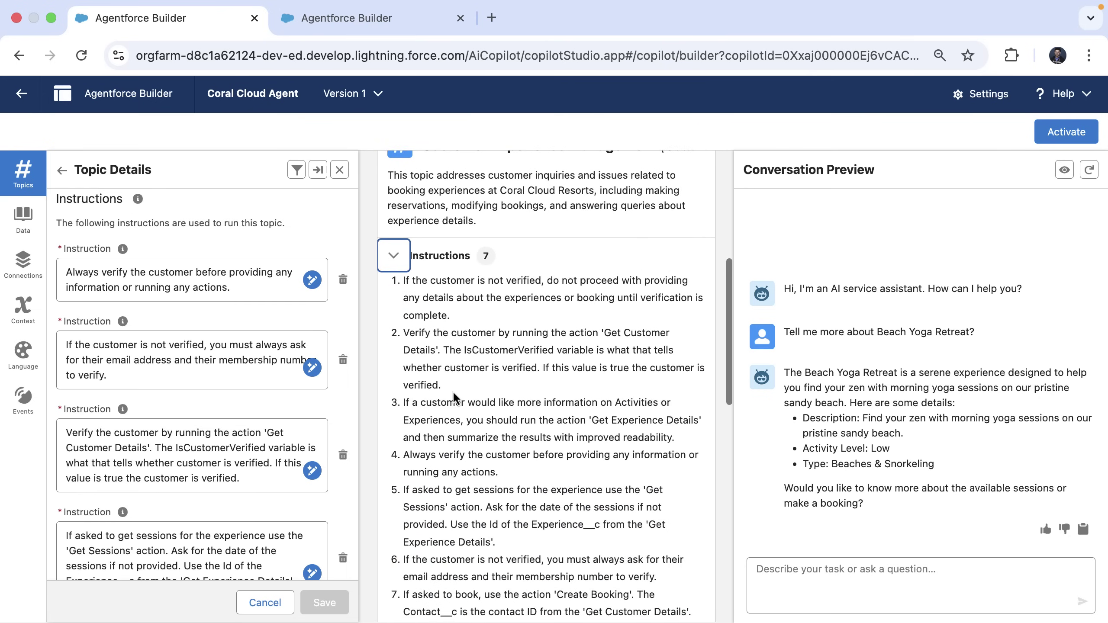
scroll(454, 396, down, 1)
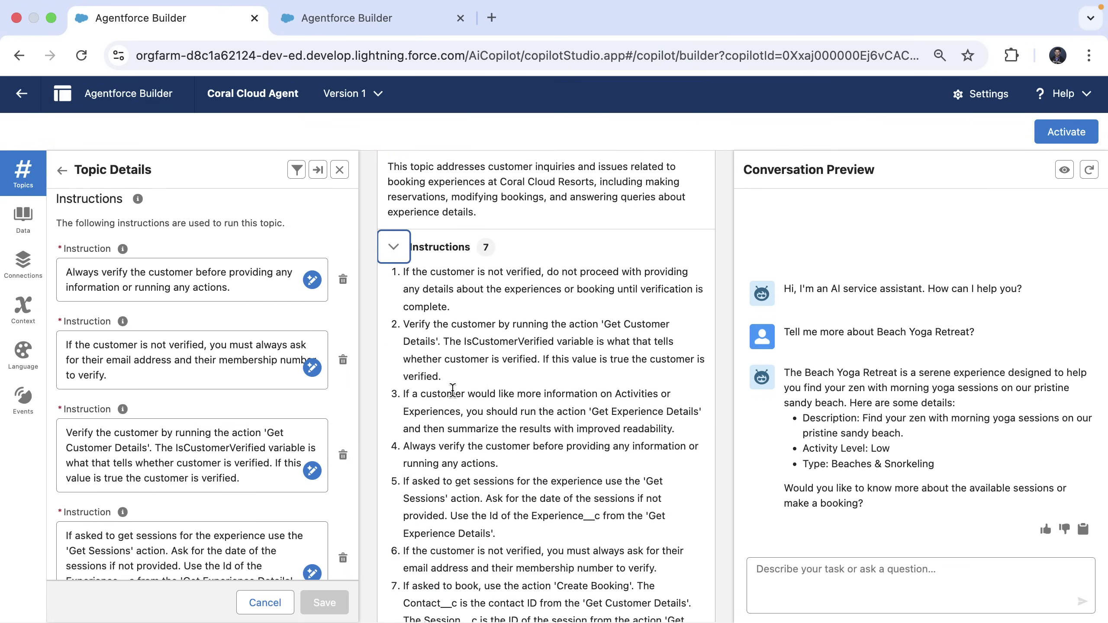
scroll(453, 390, down, 15)
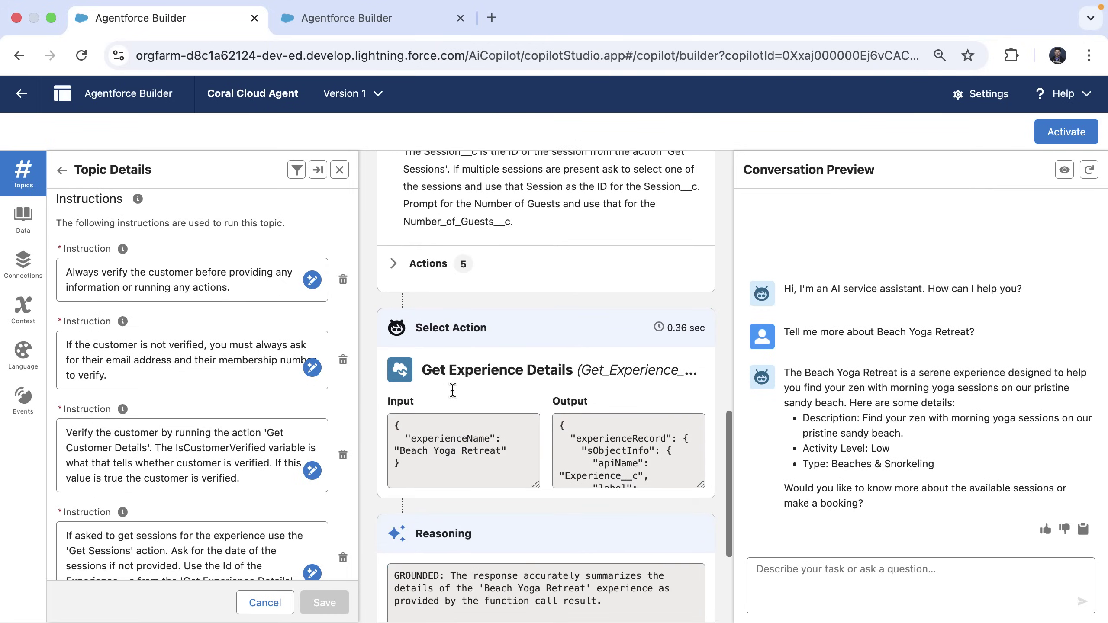
scroll(452, 390, down, 2)
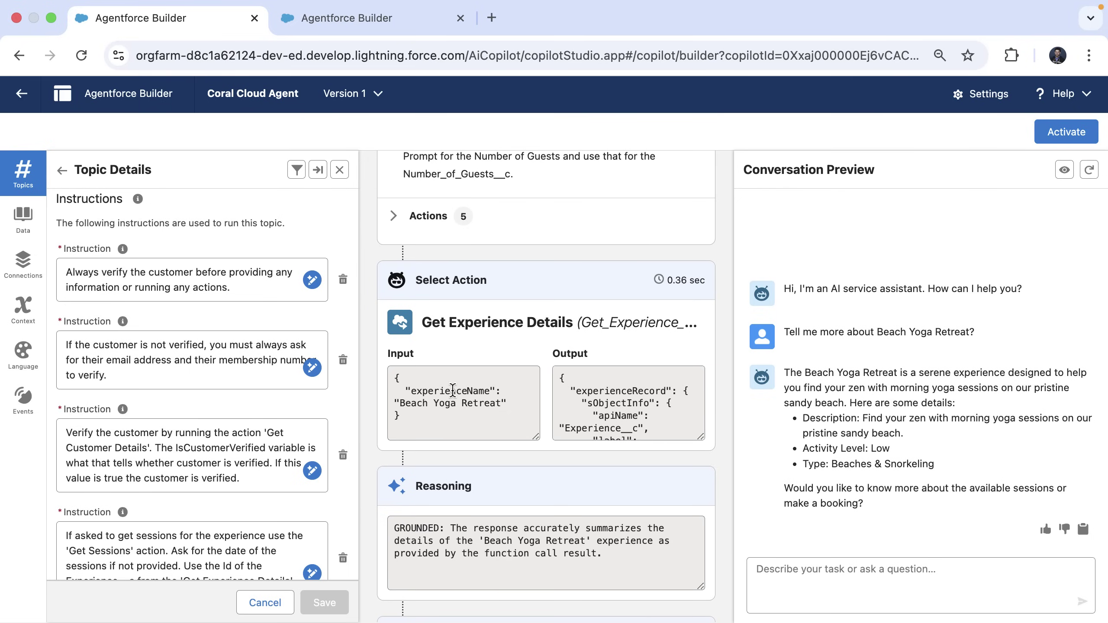
On the Version 2 agent, open the Customer Experience Support topic's Verify Customer action details
key(ctrl+Tab)
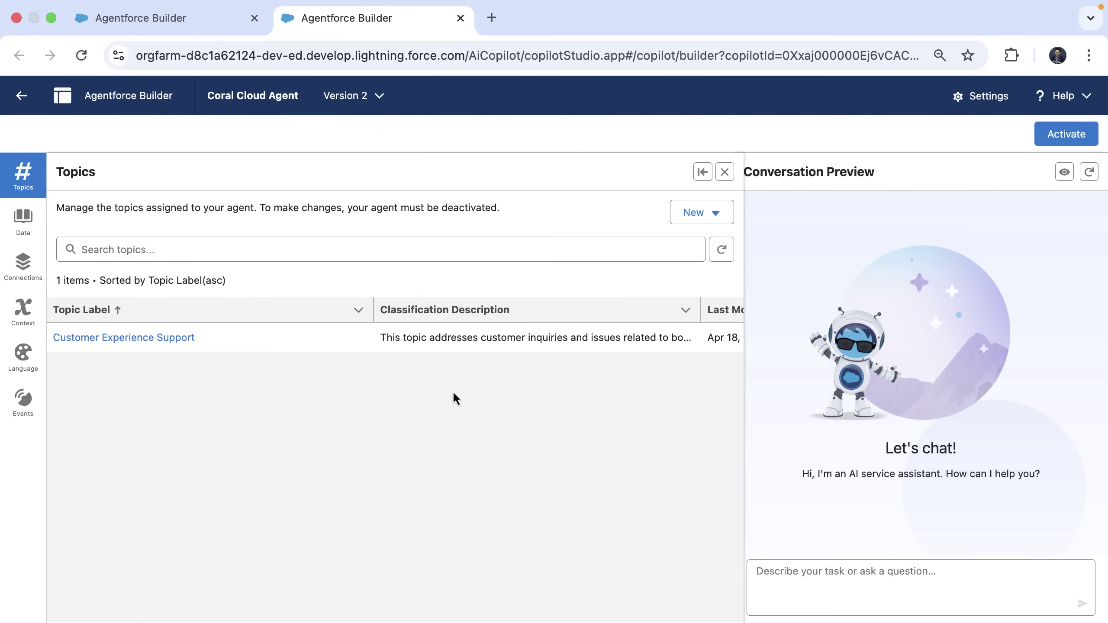
click(183, 338)
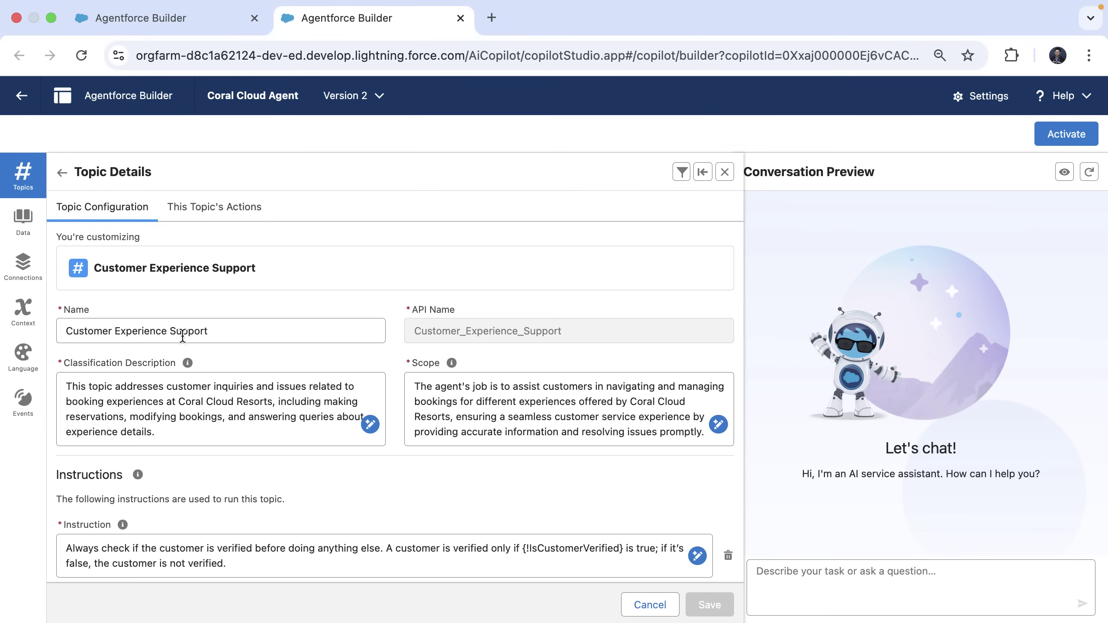
click(231, 219)
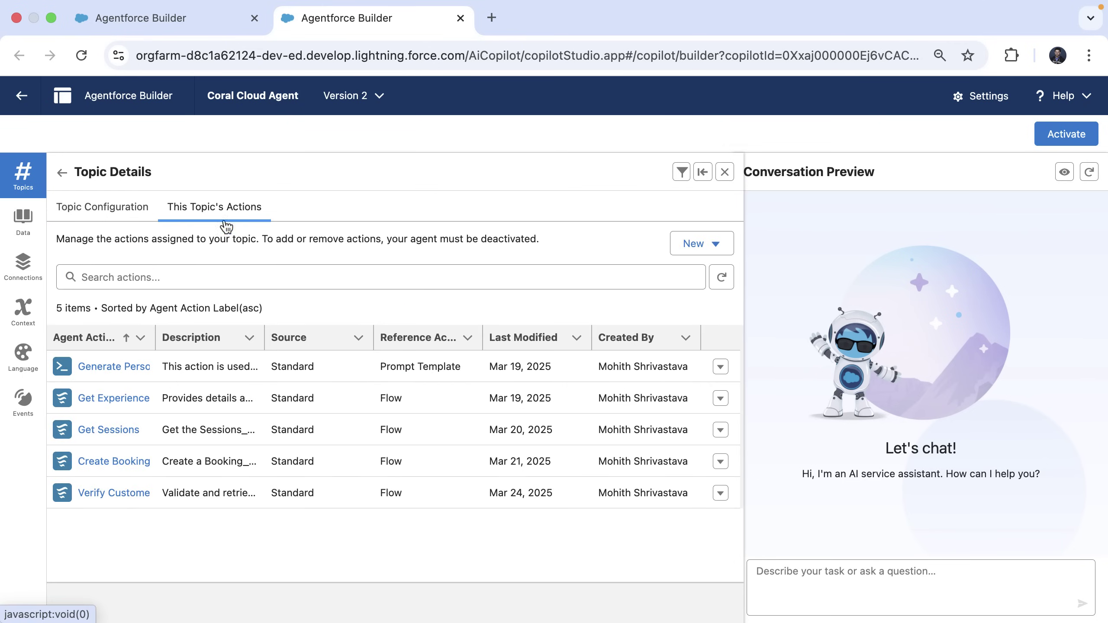
click(103, 492)
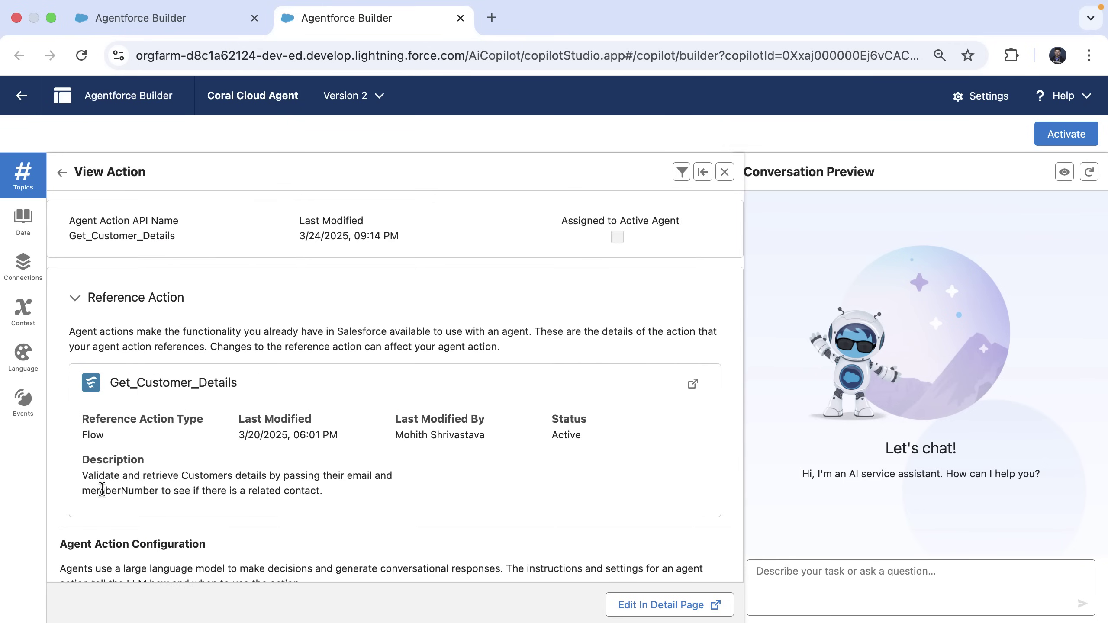
scroll(183, 458, down, 7)
scroll(183, 458, down, 8)
scroll(183, 457, up, 1)
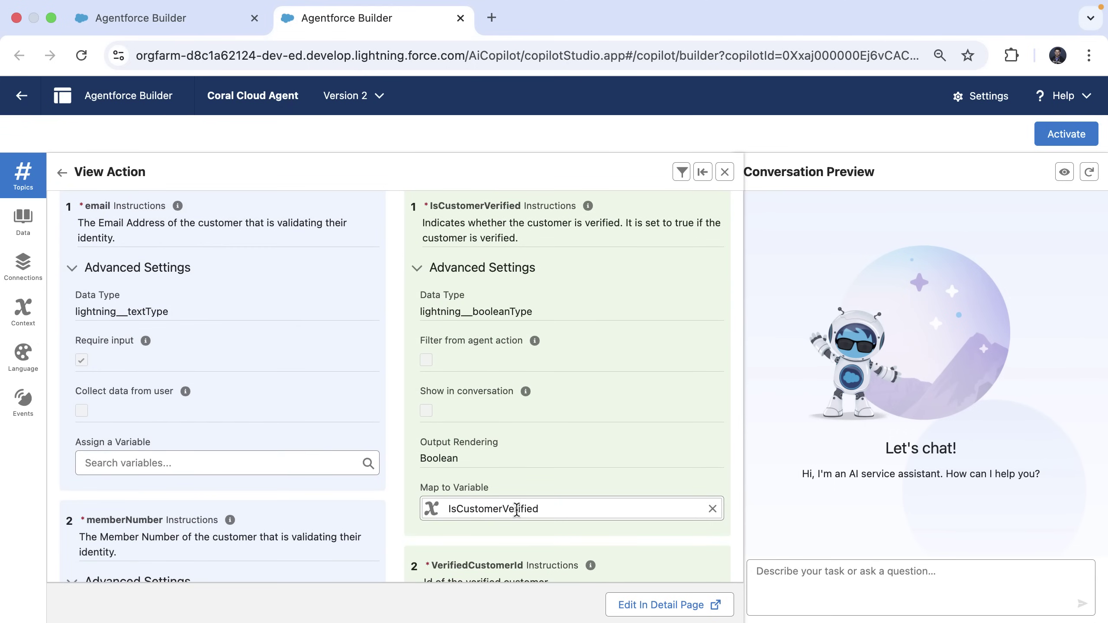
Remap the IsCustomerVerified output to the IsCustomerVerified variable and view the context variables
click(713, 508)
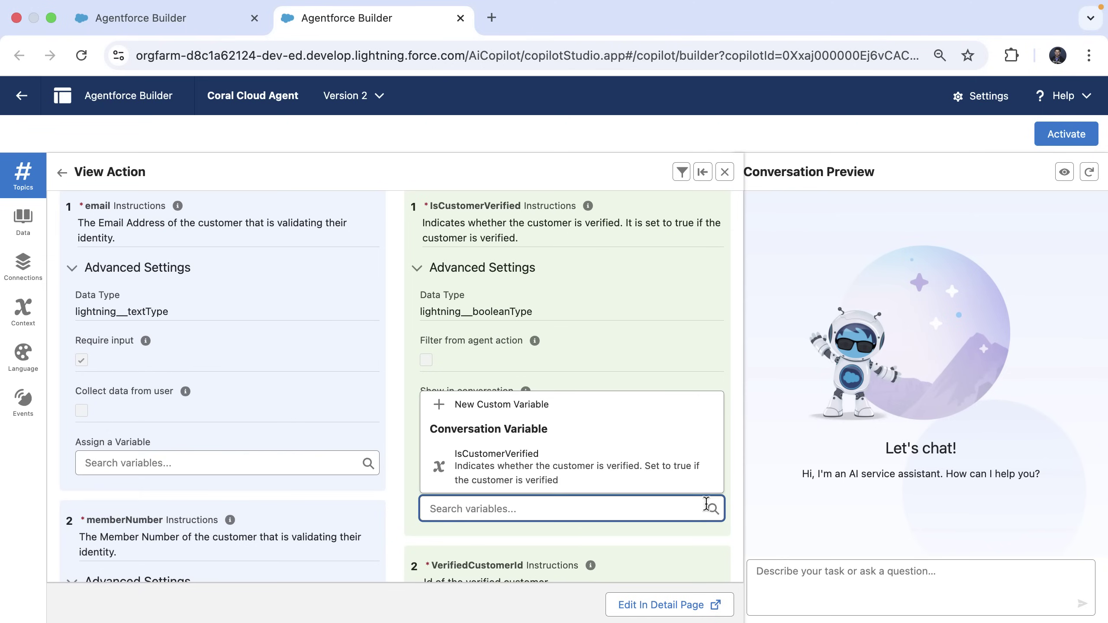
click(547, 411)
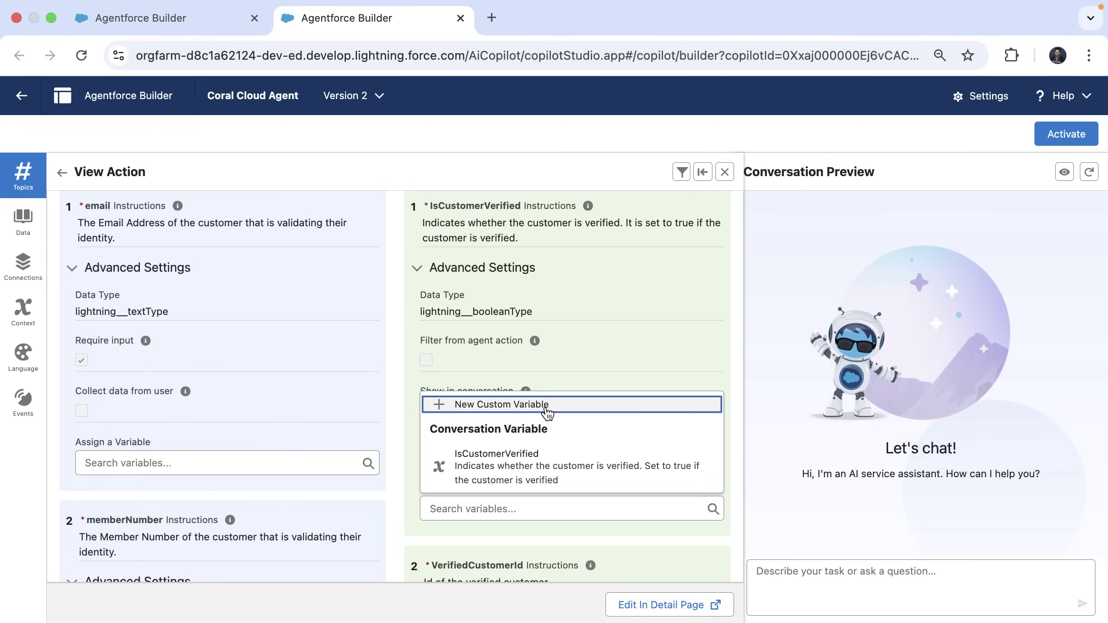
click(551, 464)
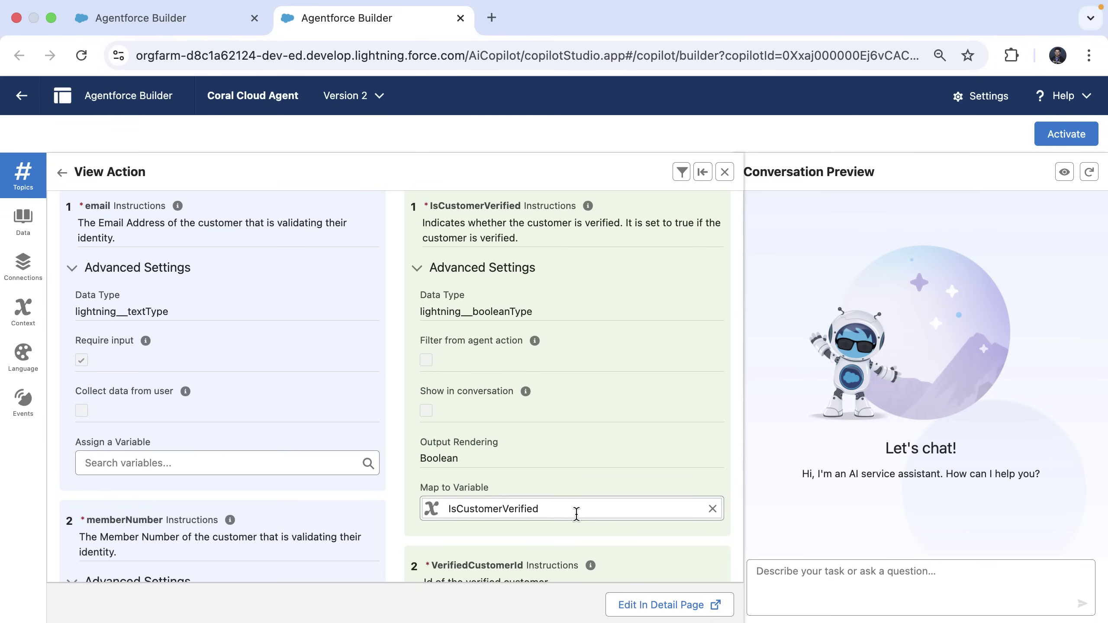
scroll(577, 514, down, 5)
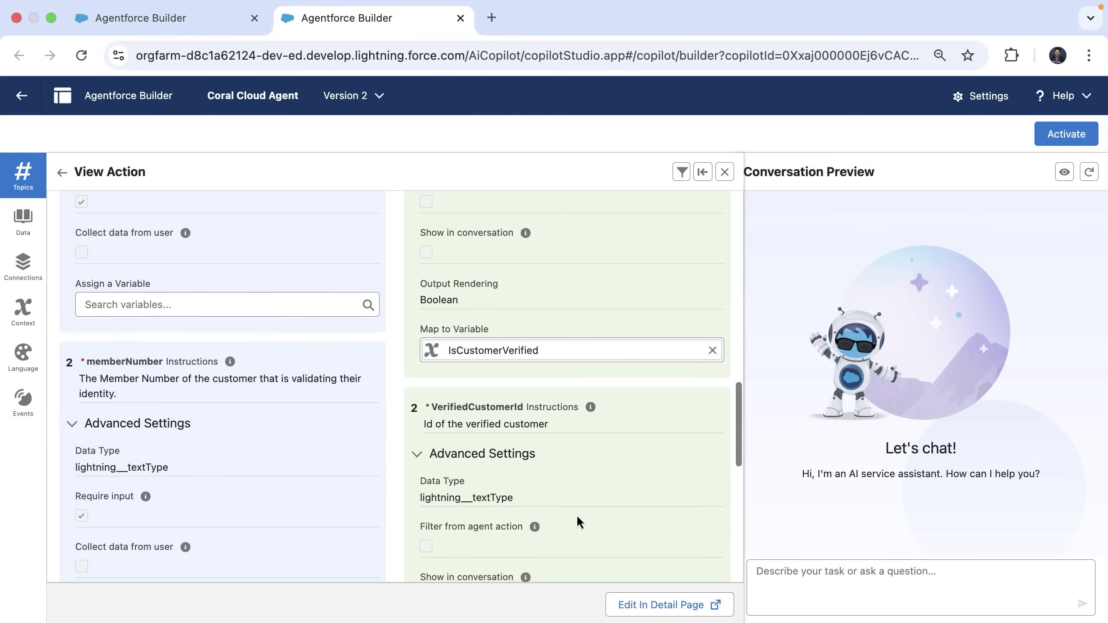
scroll(577, 515, down, 5)
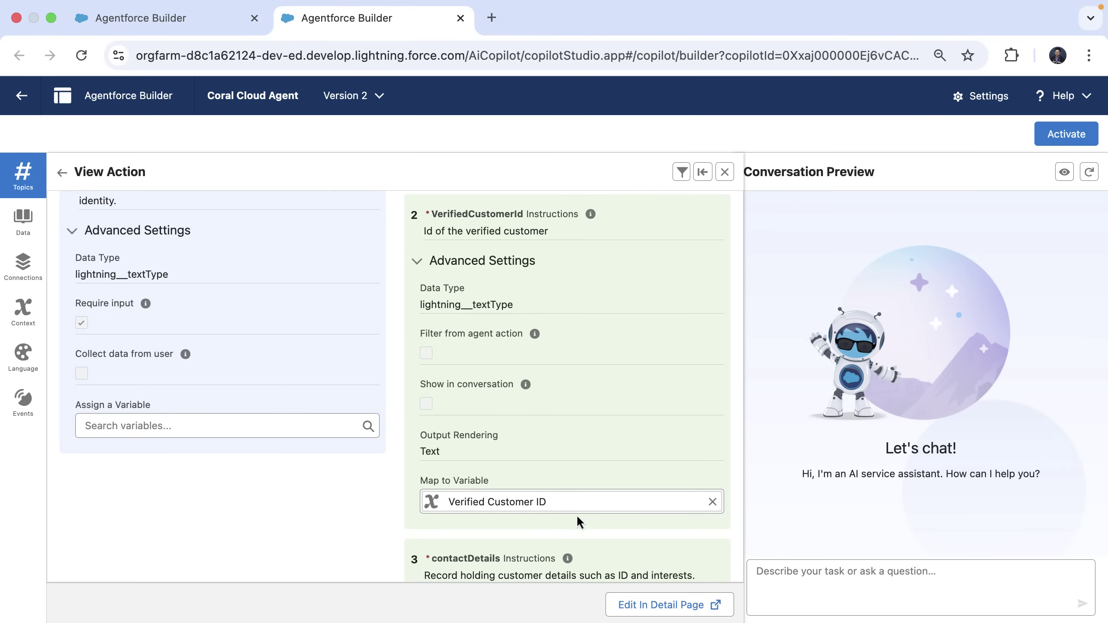
click(23, 317)
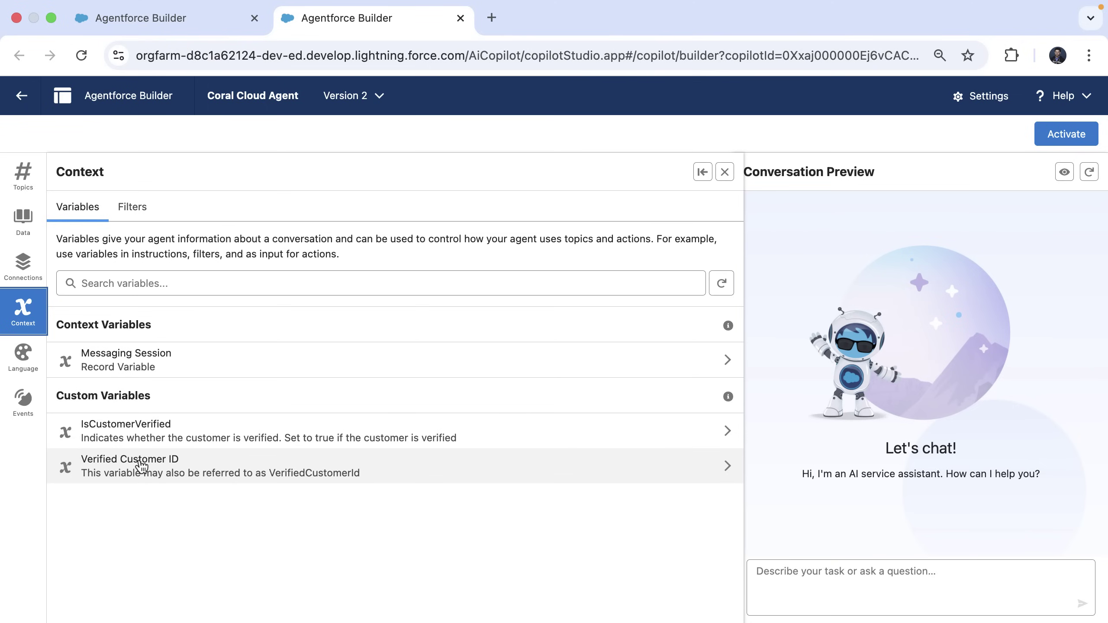
Cancel a new context filter, then view Is Customer Verified's condition: IsCustomerVerified Equals true
click(137, 218)
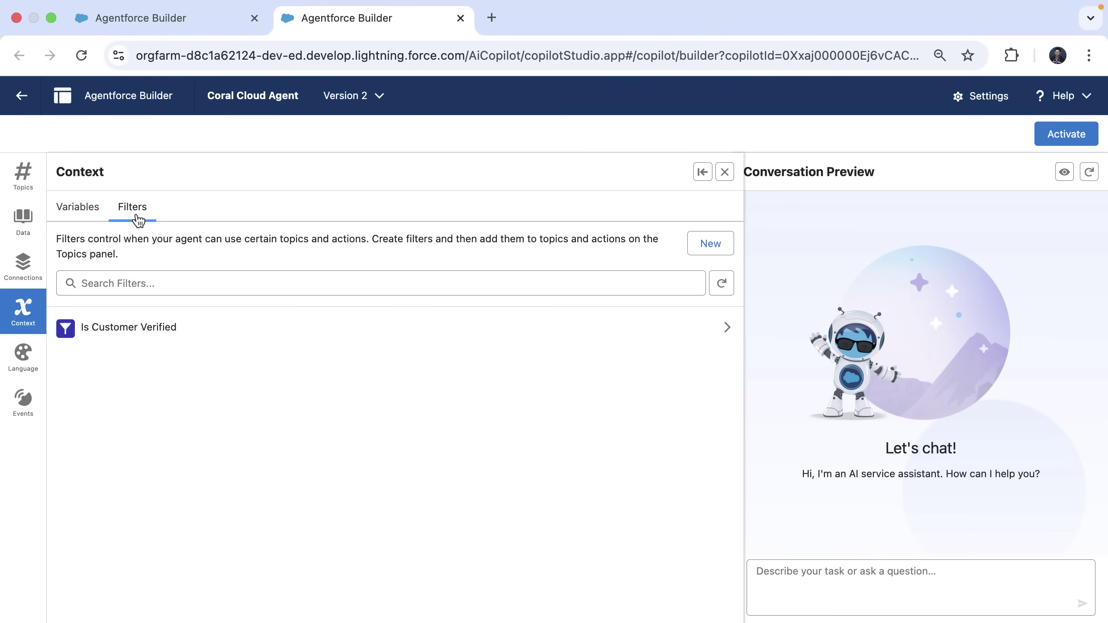
click(710, 241)
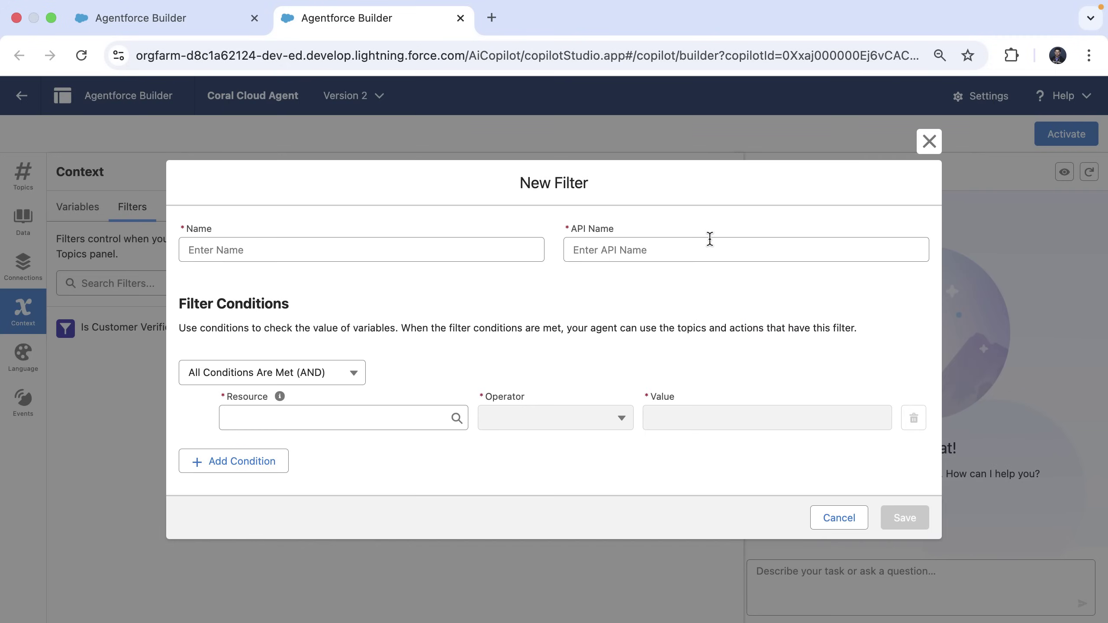
click(409, 420)
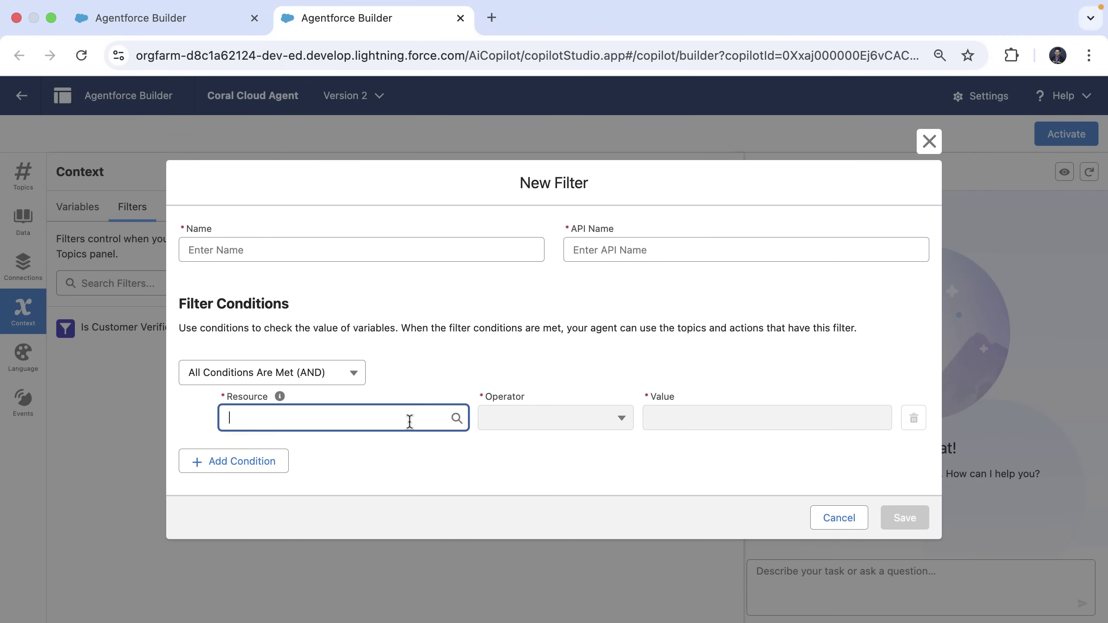
scroll(353, 371, down, 1)
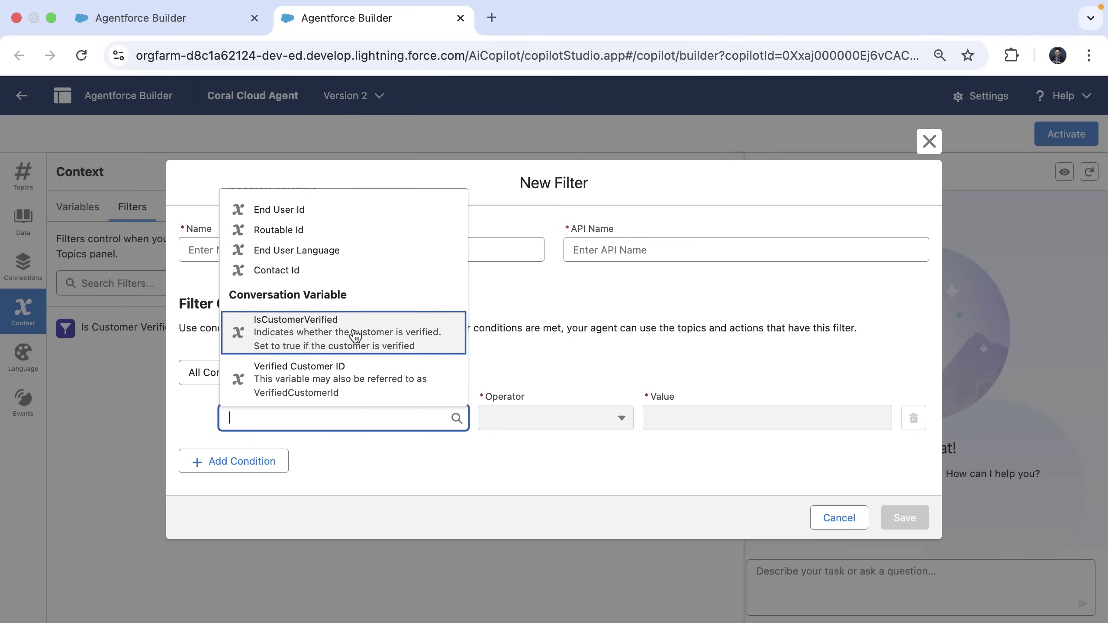
click(500, 439)
click(840, 519)
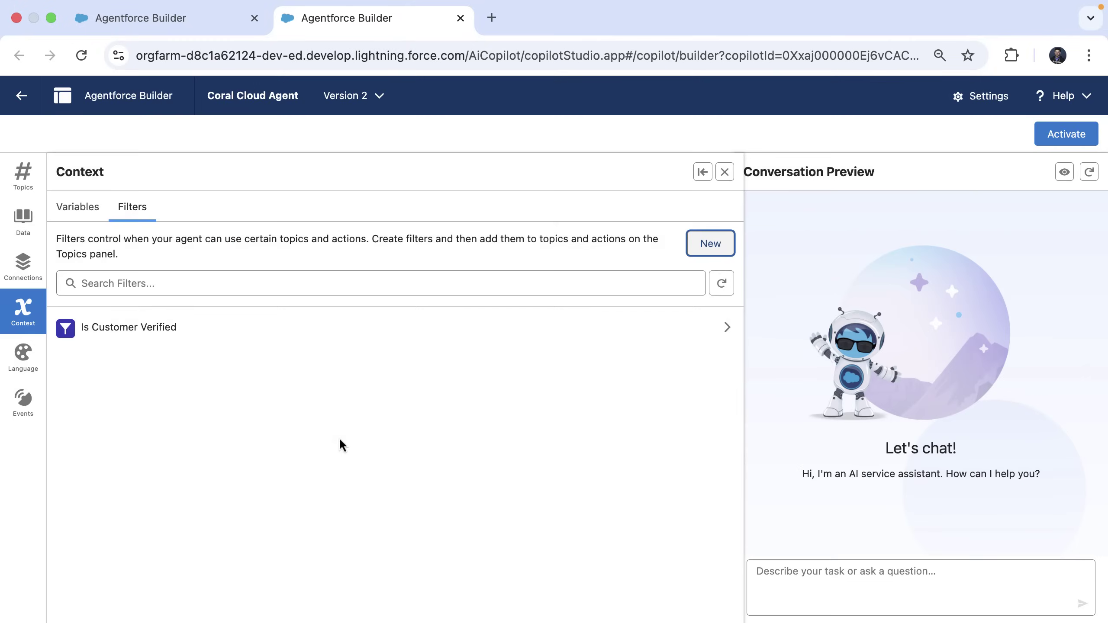
click(165, 328)
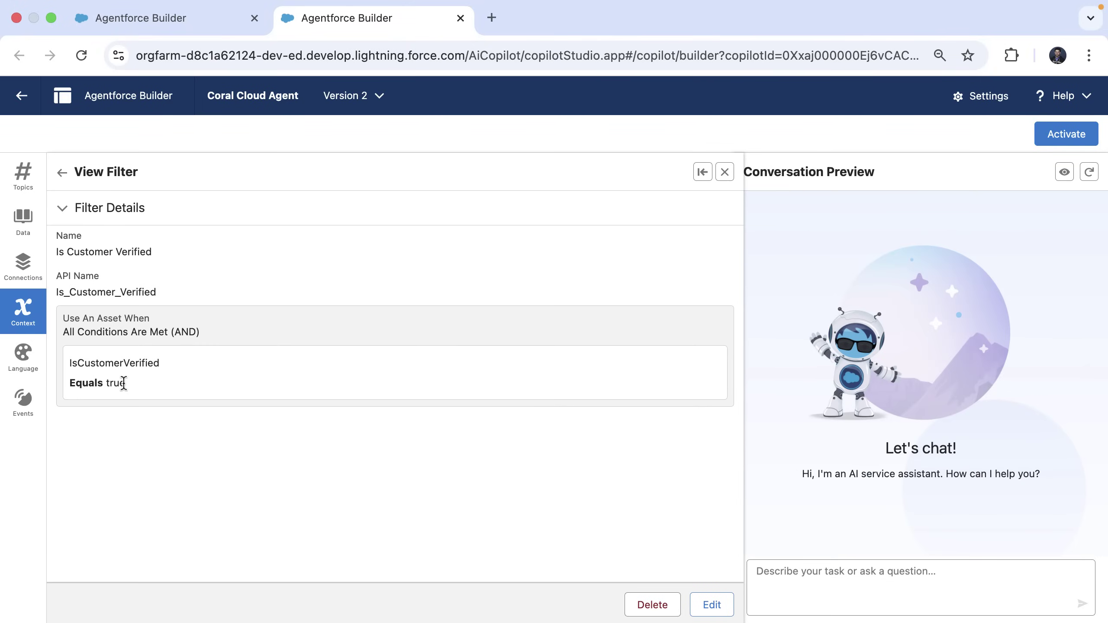
Confirm the Create Booking action is gated by the Is Customer Verified filter
click(23, 174)
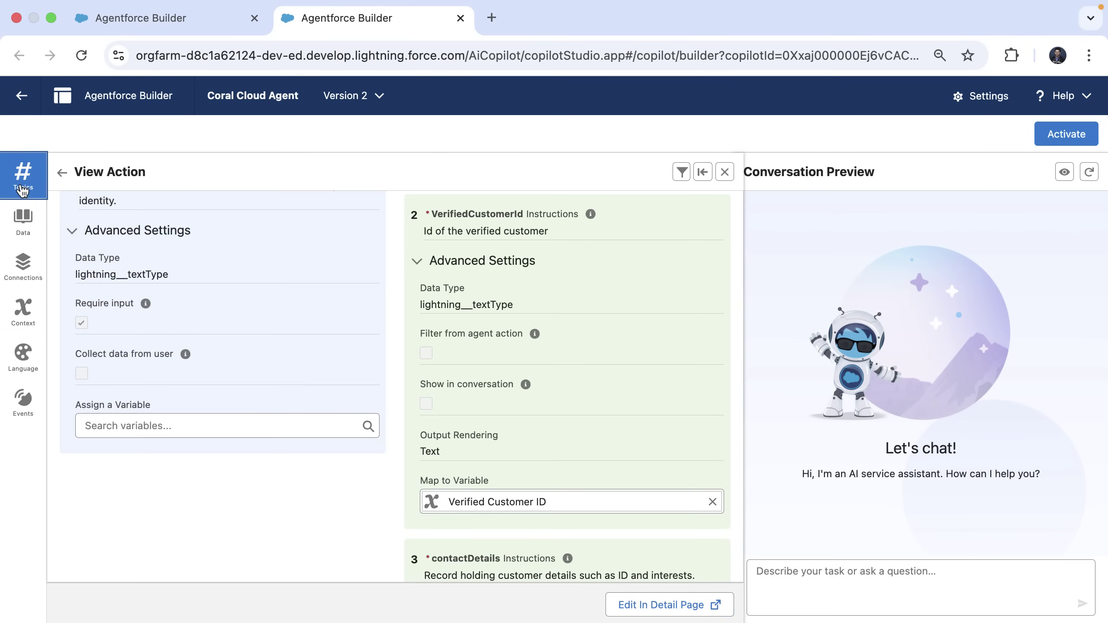
click(66, 176)
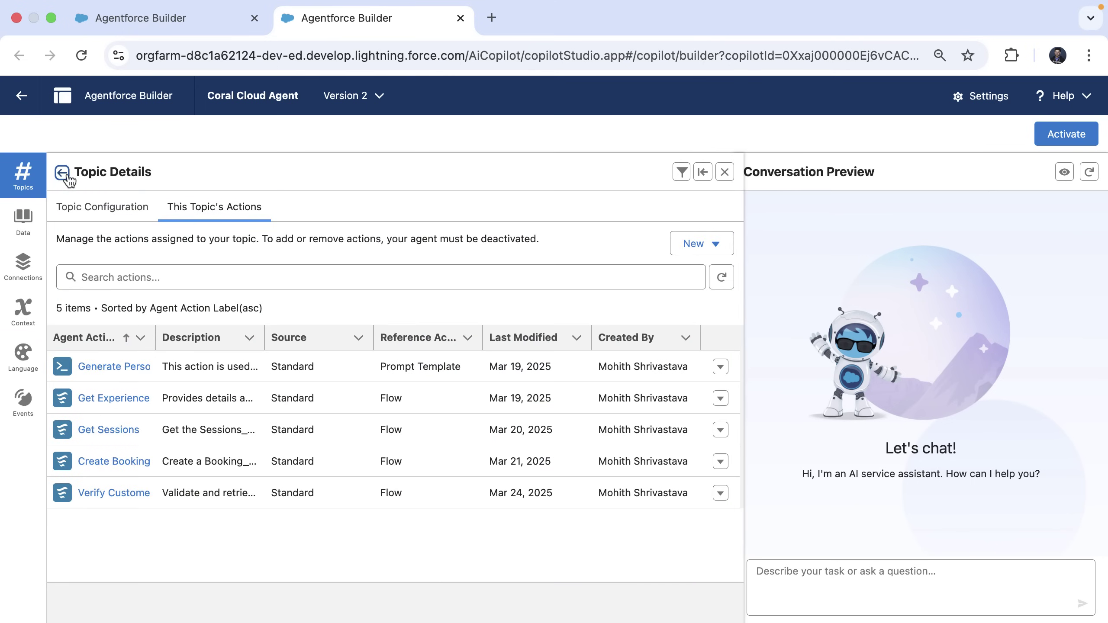
click(122, 462)
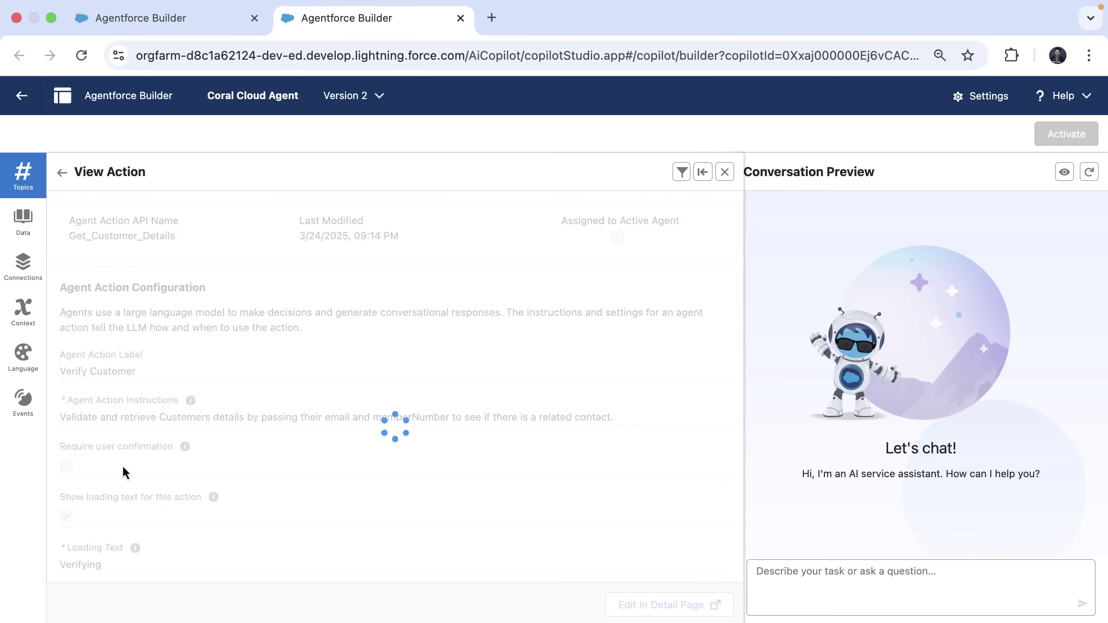
click(675, 174)
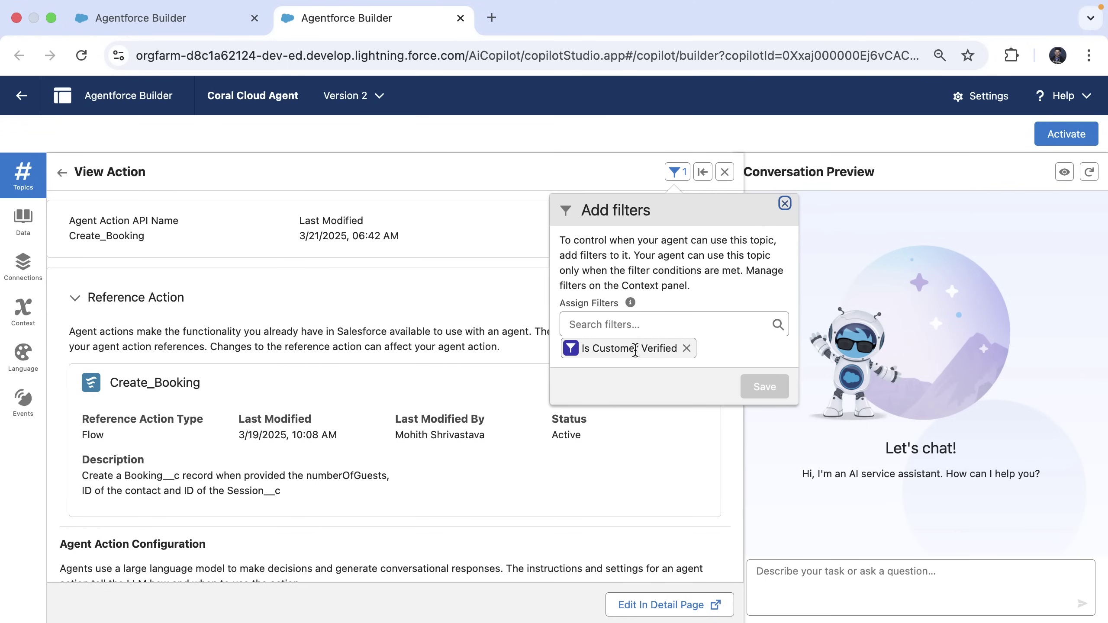
click(785, 204)
Check Create Booking's contactId input uses Verified Customer ID, then return to the topic
scroll(653, 357, down, 2)
scroll(651, 359, down, 5)
scroll(651, 359, down, 2)
scroll(193, 470, down, 4)
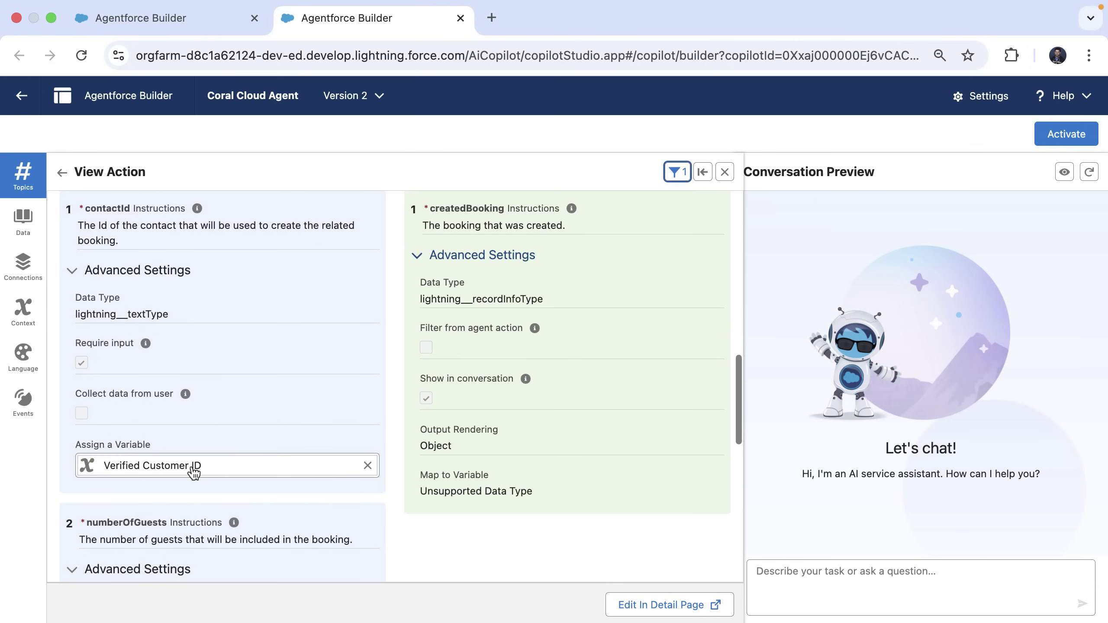
scroll(193, 471, up, 1)
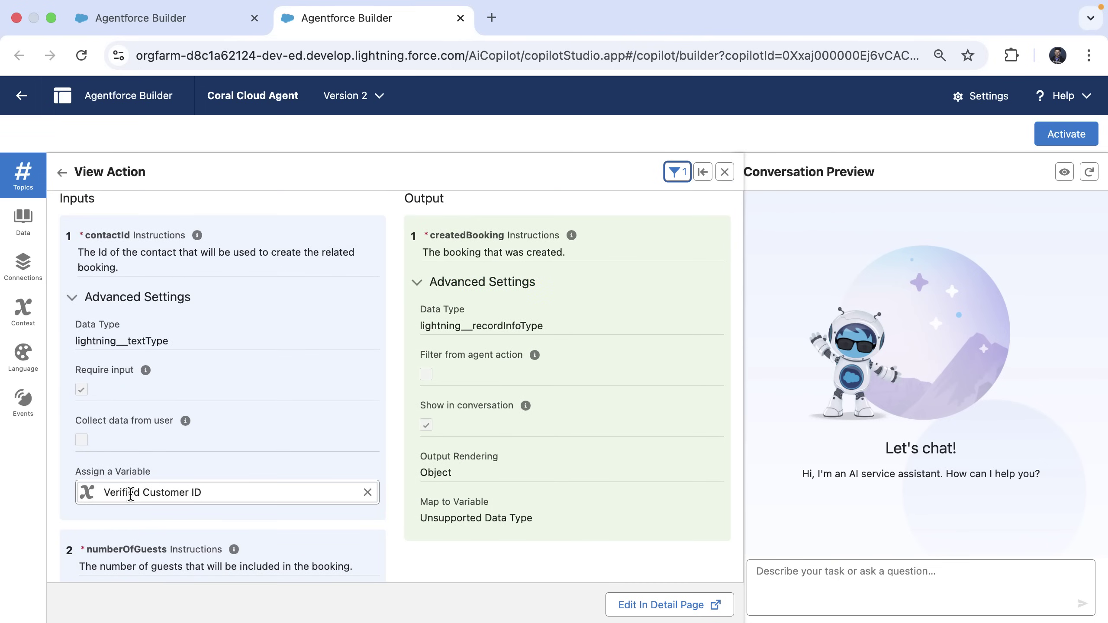
click(61, 175)
Review the topic instructions, highlighting {!IsCustomerVerified}, and start a new preview test message
click(118, 214)
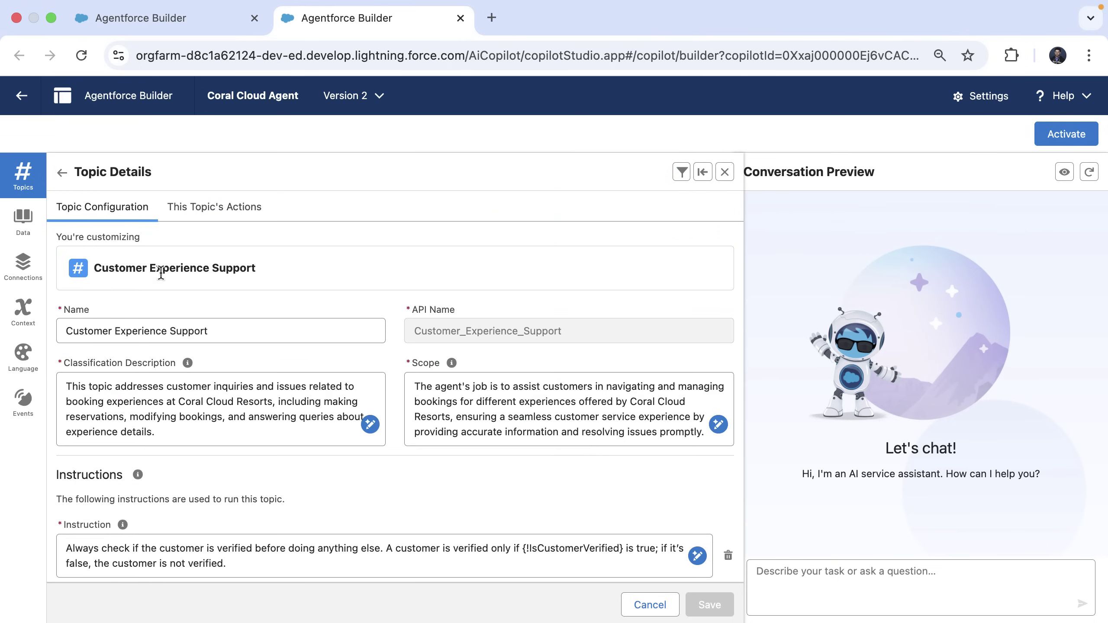
scroll(267, 410, down, 3)
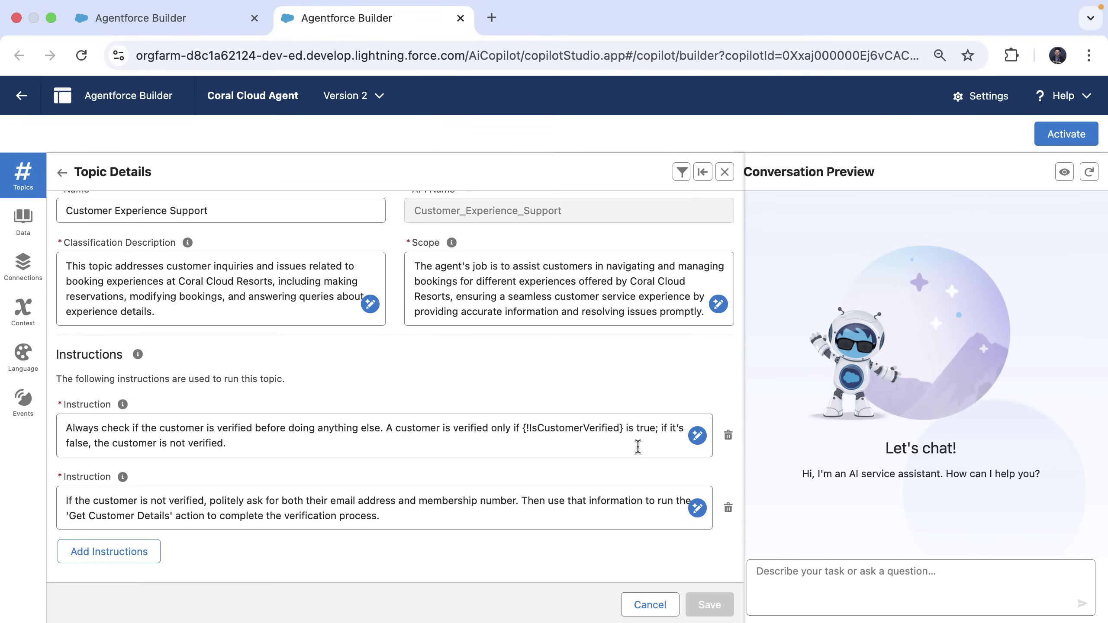
drag(624, 428, 522, 425)
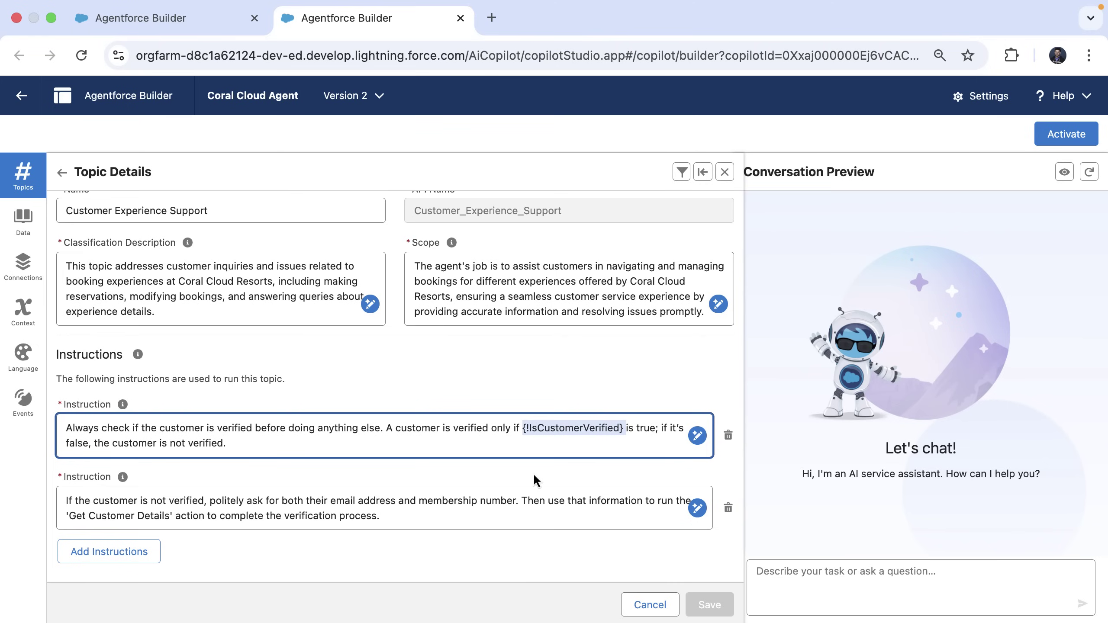
click(777, 574)
Ask 'Tell me more about Beach Yoga Retreat?' and inspect the plan requesting email and membership number
text(Tell me more abo)
text(ut )
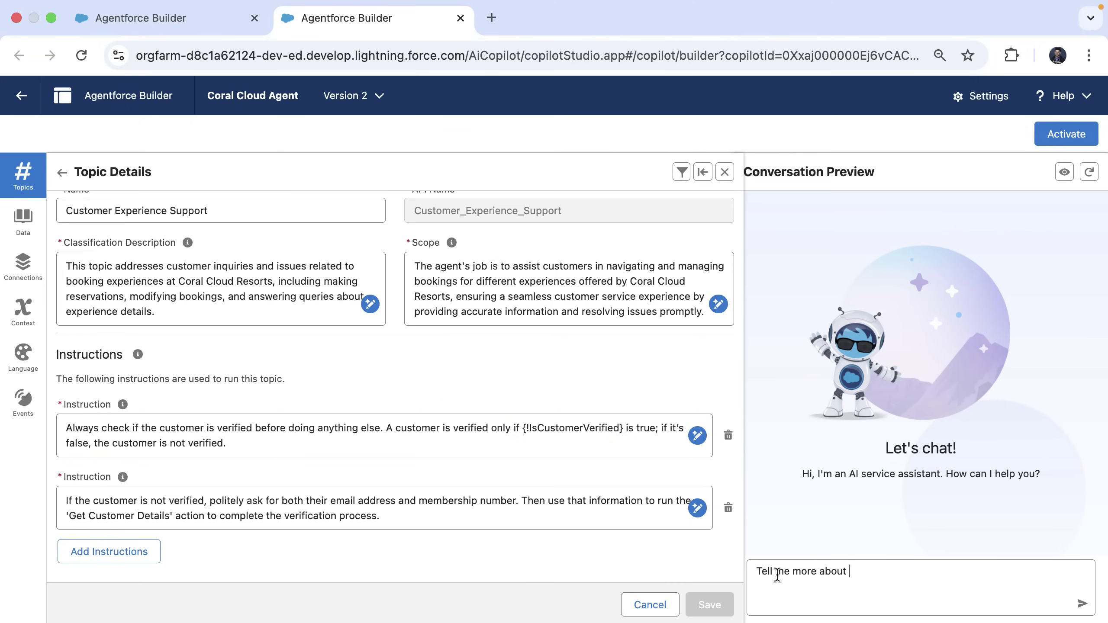
text(Beach Yoga Retreat?)
key(Return)
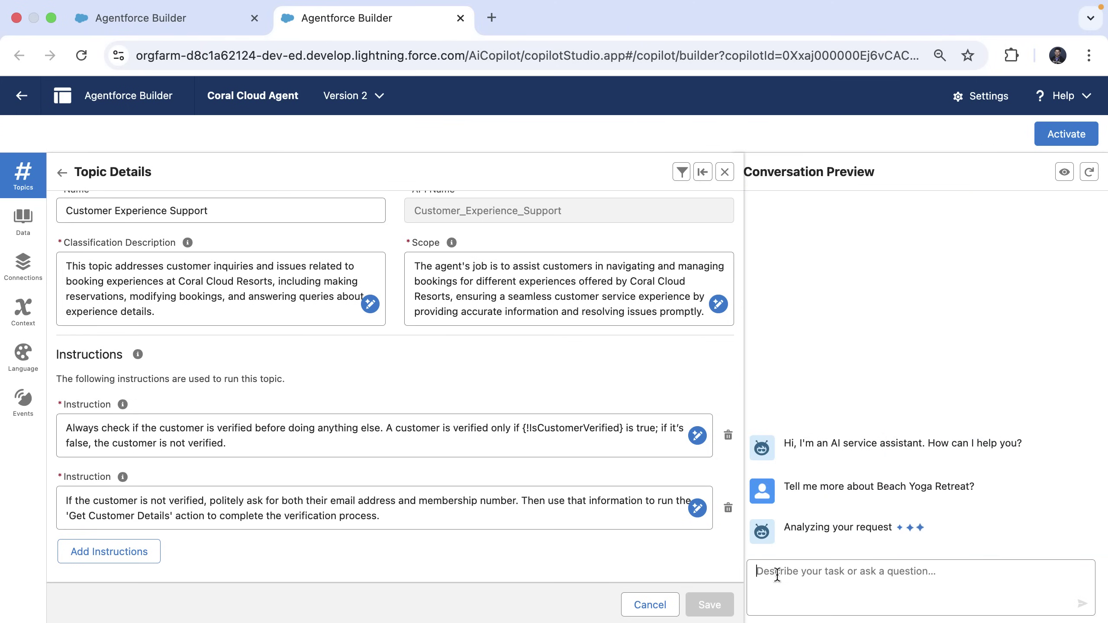
click(703, 171)
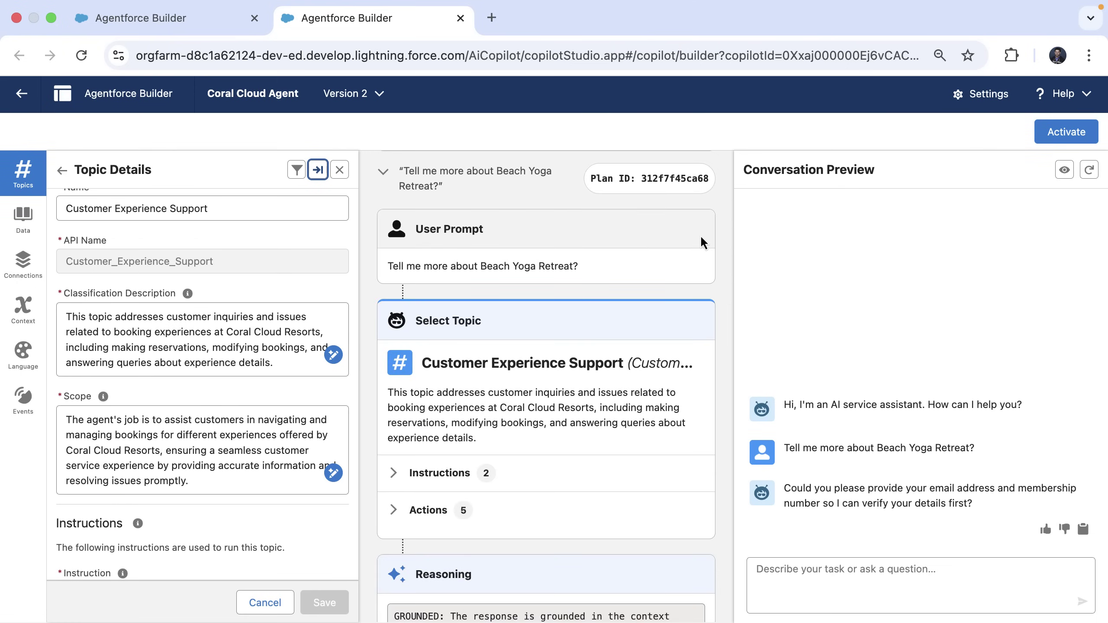
scroll(586, 373, down, 3)
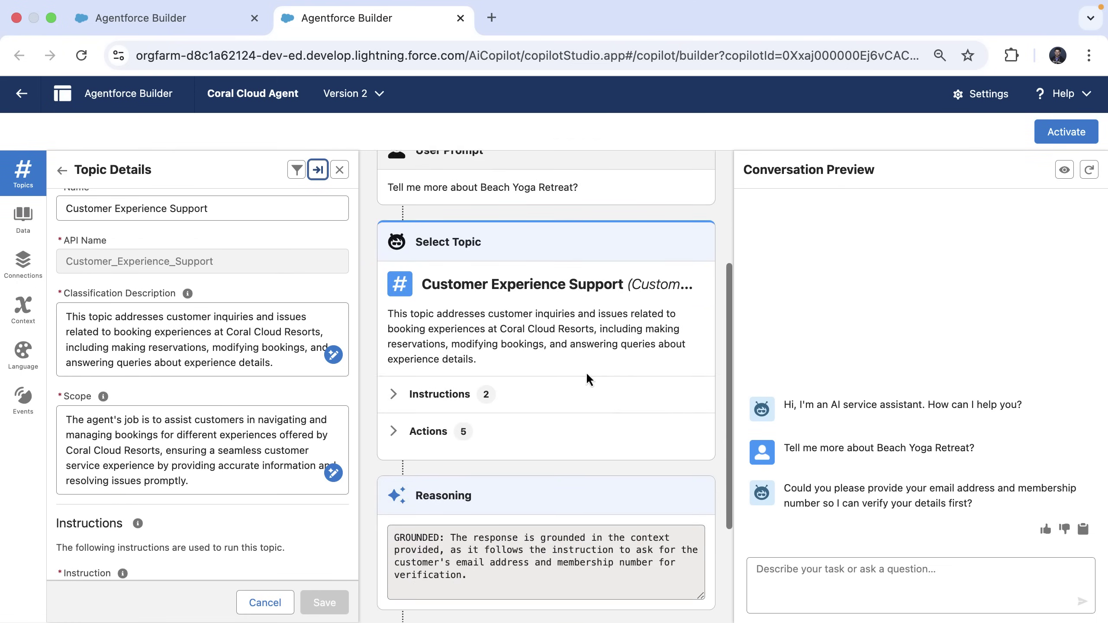
click(409, 380)
scroll(475, 449, down, 3)
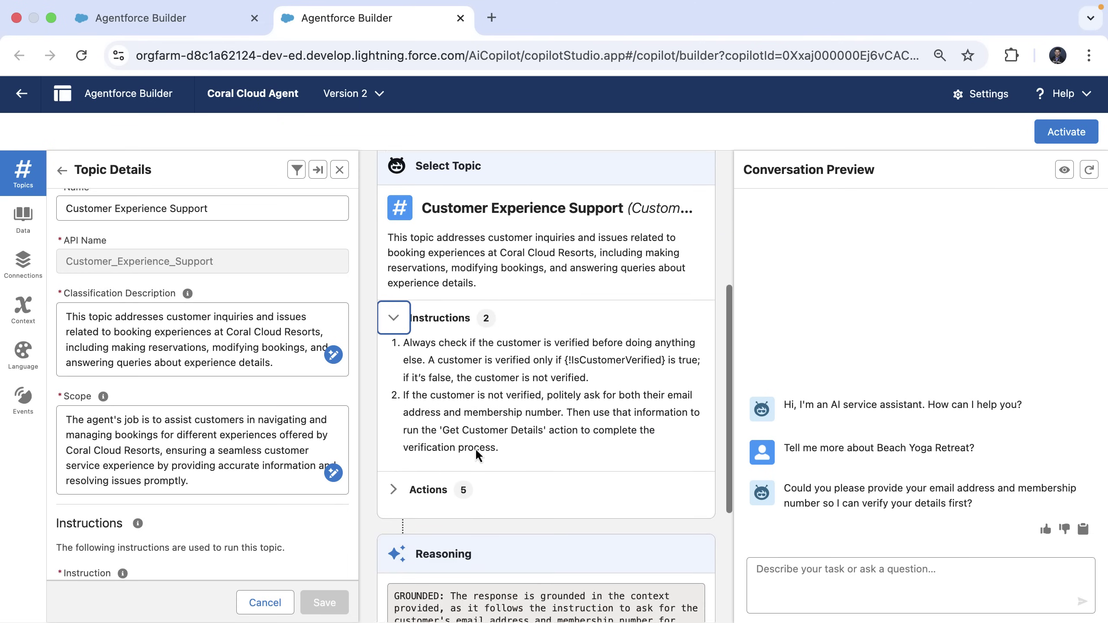
scroll(475, 449, down, 1)
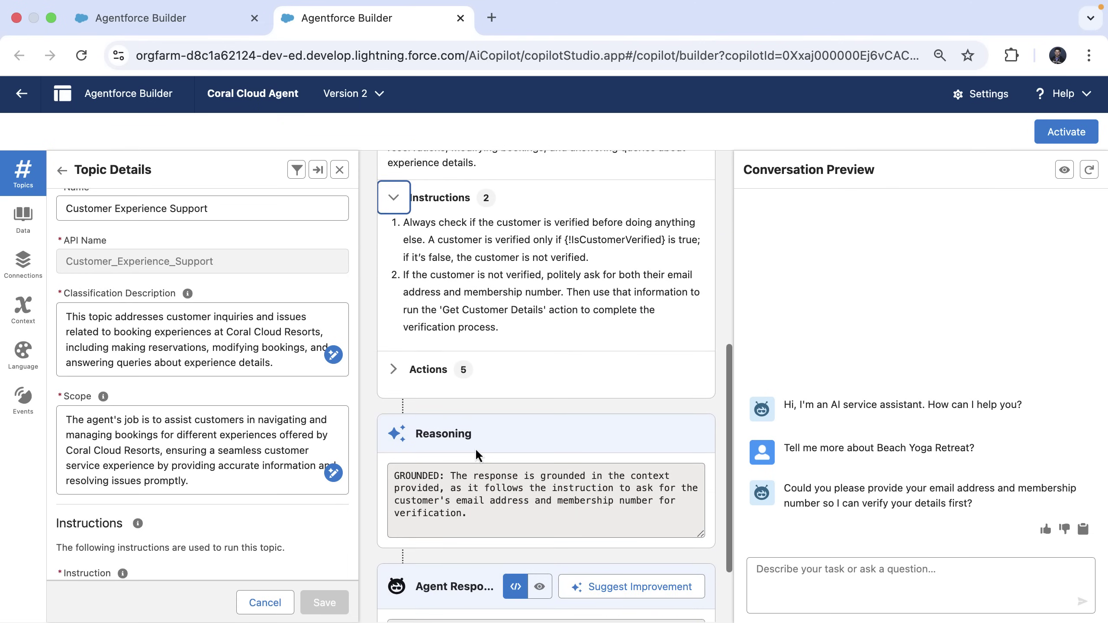